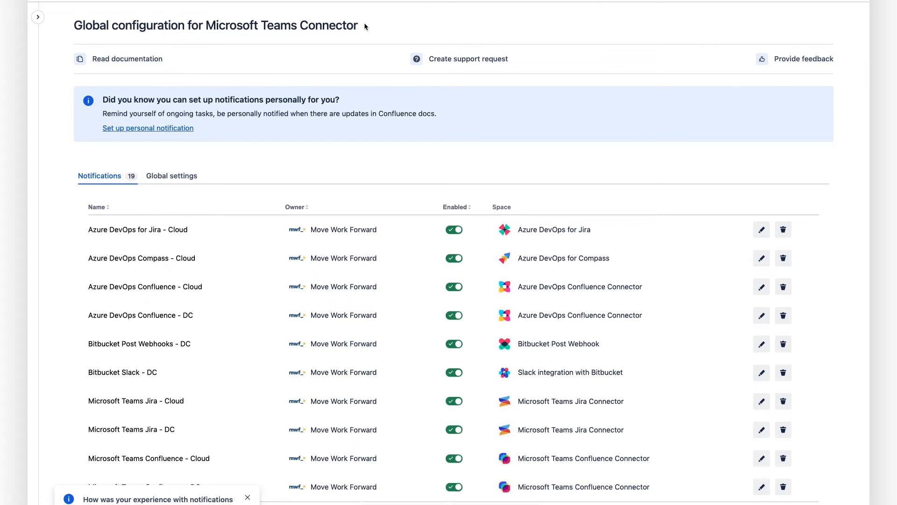
# - Review the page, comment, blog post, attachment, inline action and space events offered for the new global Microsoft Teams notification
pyautogui.scroll(-1, 318, 120)
pyautogui.scroll(1, 262, 40)
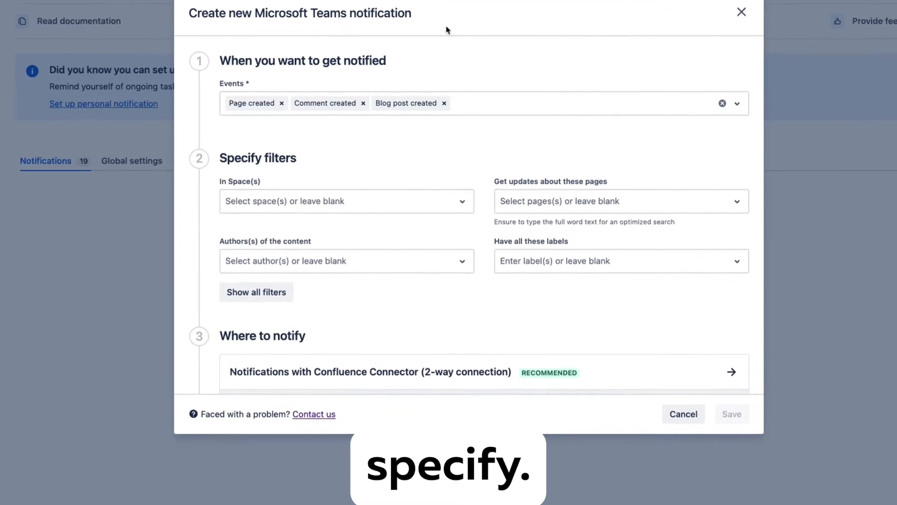
pyautogui.click(517, 98)
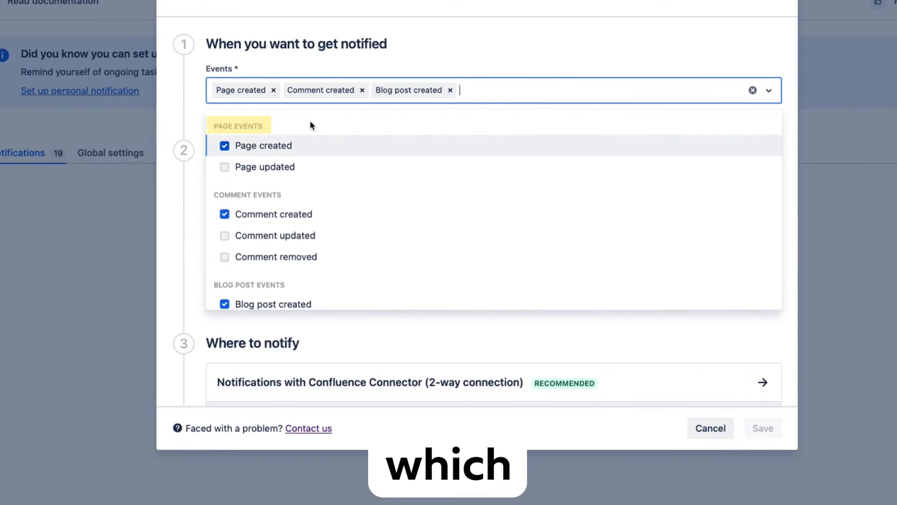
pyautogui.scroll(-3, 261, 196)
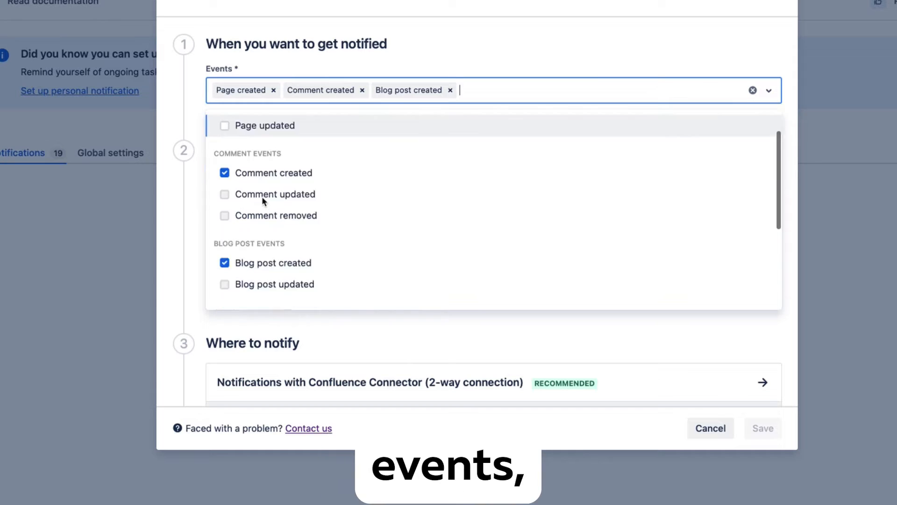
pyautogui.scroll(-2, 262, 196)
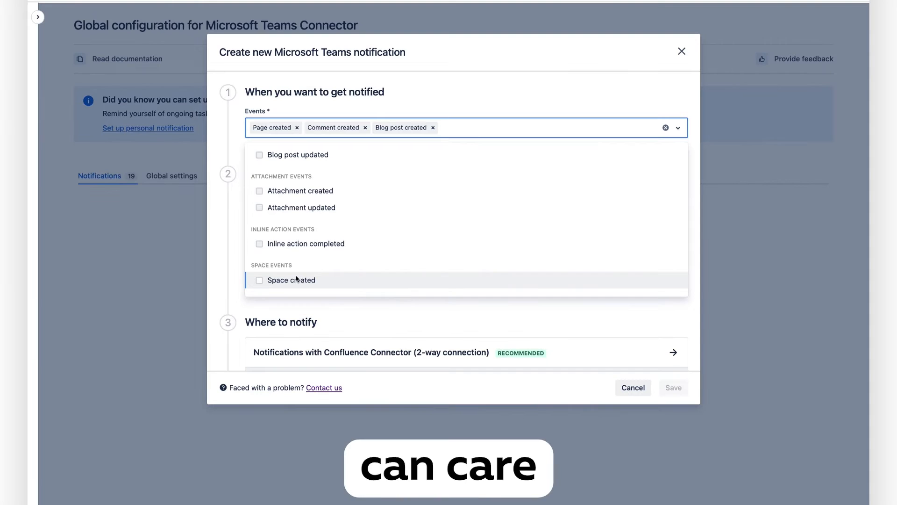
pyautogui.click(252, 298)
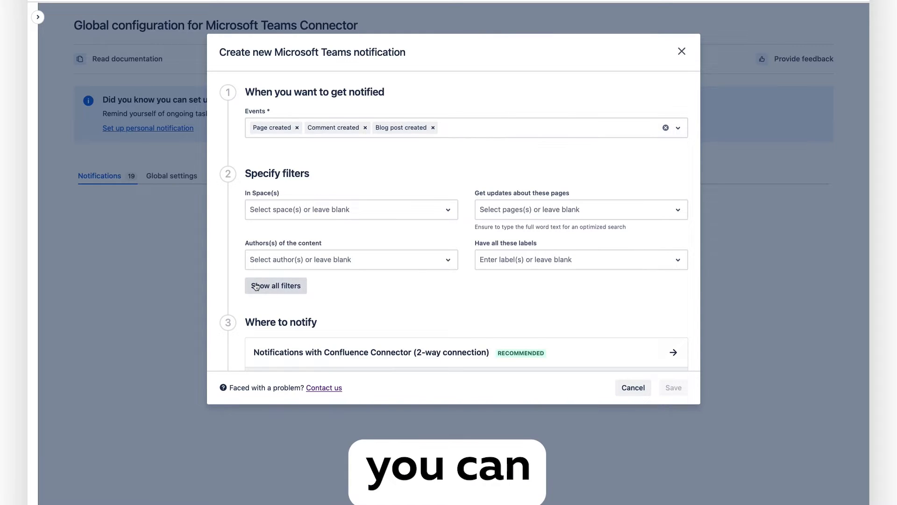
# - Examine the basic notification filters for spaces, pages, content authors and labels without selecting anything
pyautogui.scroll(-3, 257, 286)
pyautogui.scroll(2, 257, 286)
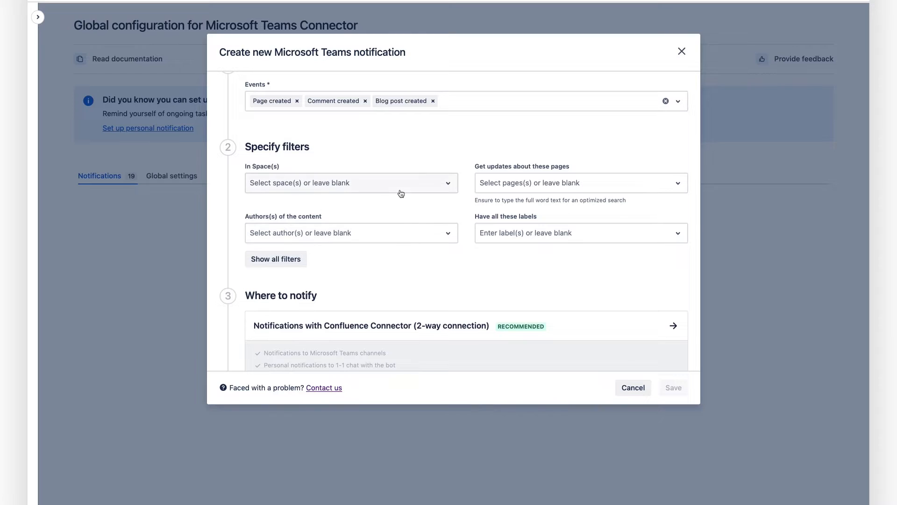
pyautogui.click(530, 182)
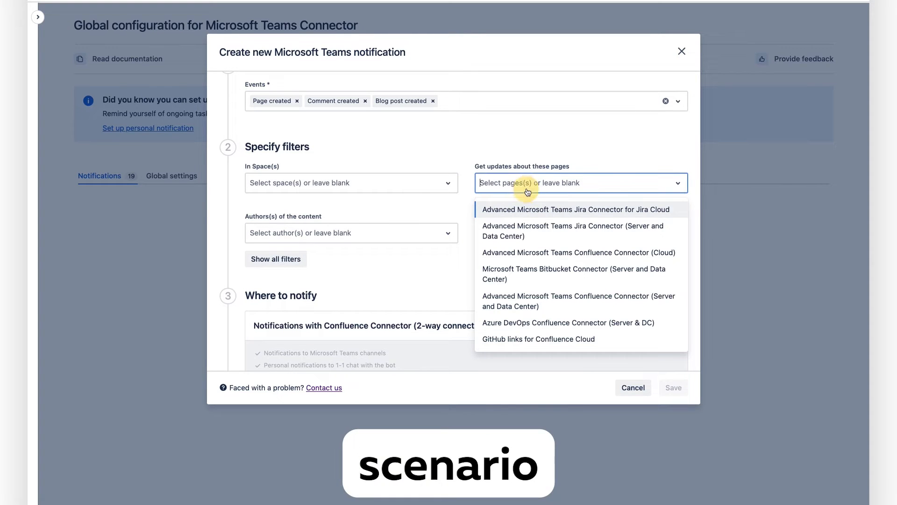
pyautogui.click(413, 182)
pyautogui.scroll(-4, 351, 245)
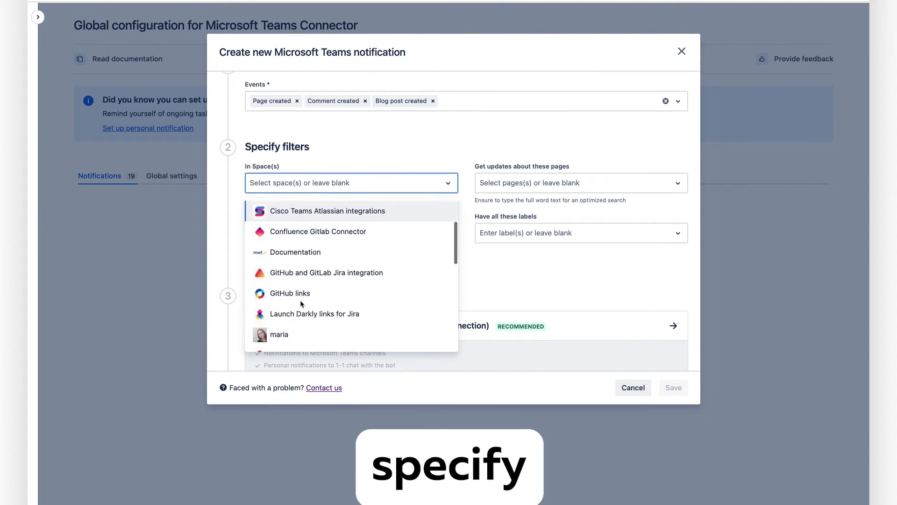
pyautogui.scroll(4, 416, 251)
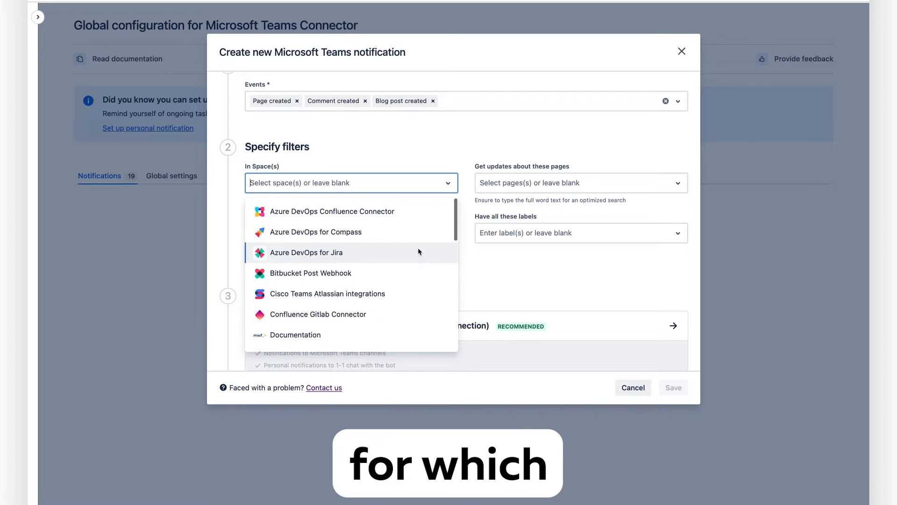
pyautogui.click(520, 256)
pyautogui.click(524, 181)
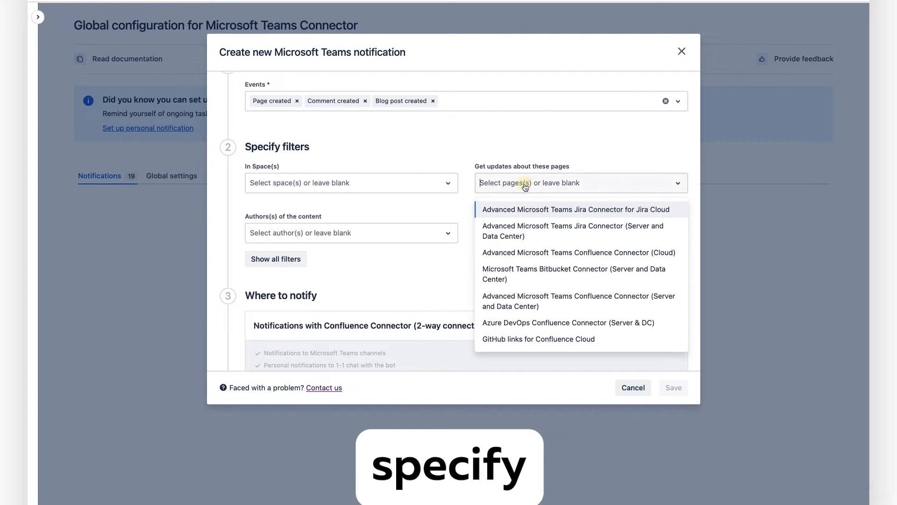
pyautogui.click(542, 141)
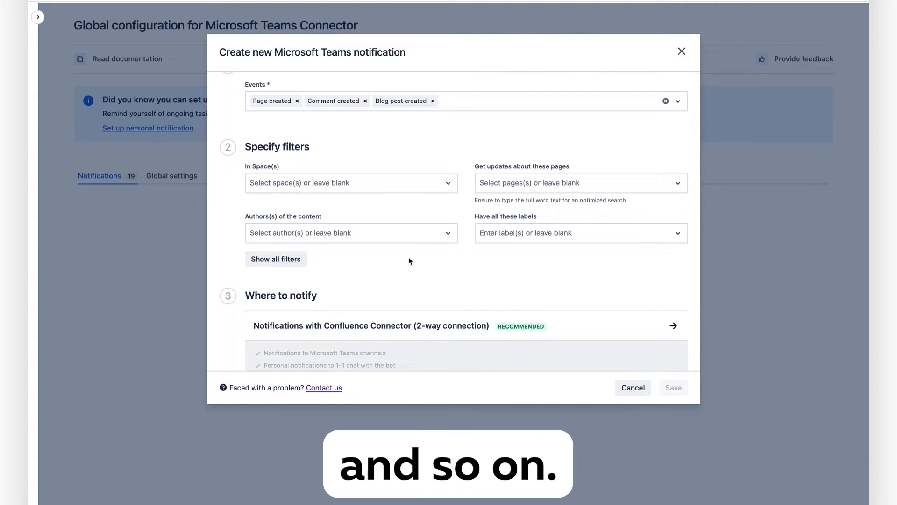
pyautogui.click(415, 237)
pyautogui.click(534, 238)
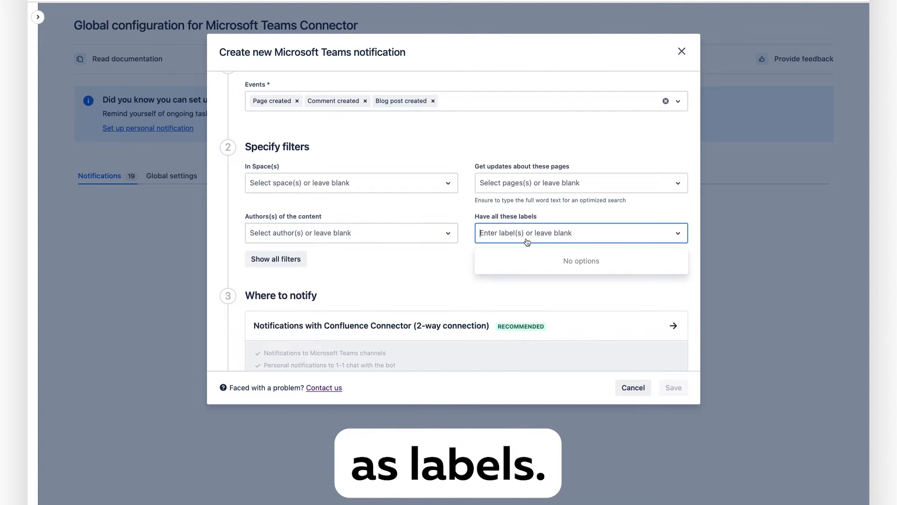
# - Show all filters and examine the additional ones, including excluded spaces, triggering users, parent pages, excluded pages and path filter
pyautogui.click(274, 257)
pyautogui.scroll(-2, 368, 320)
pyautogui.scroll(-3, 368, 320)
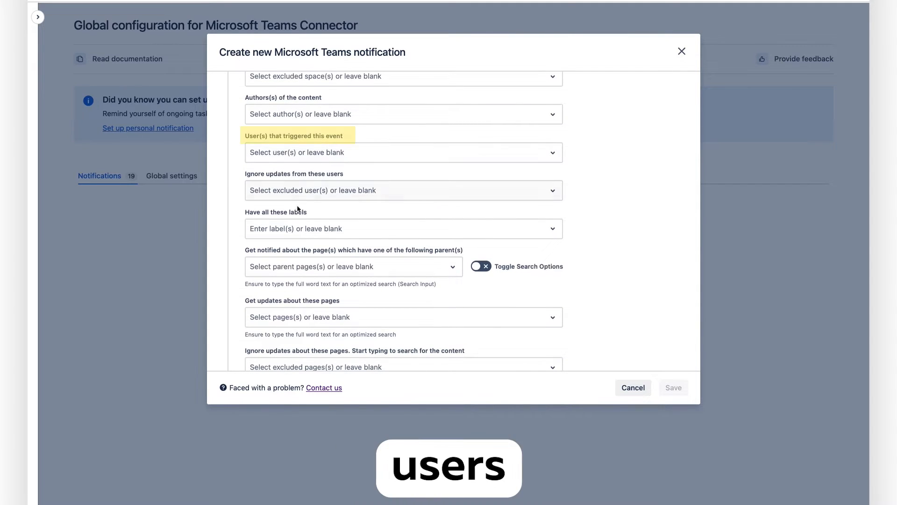
pyautogui.scroll(-2, 298, 209)
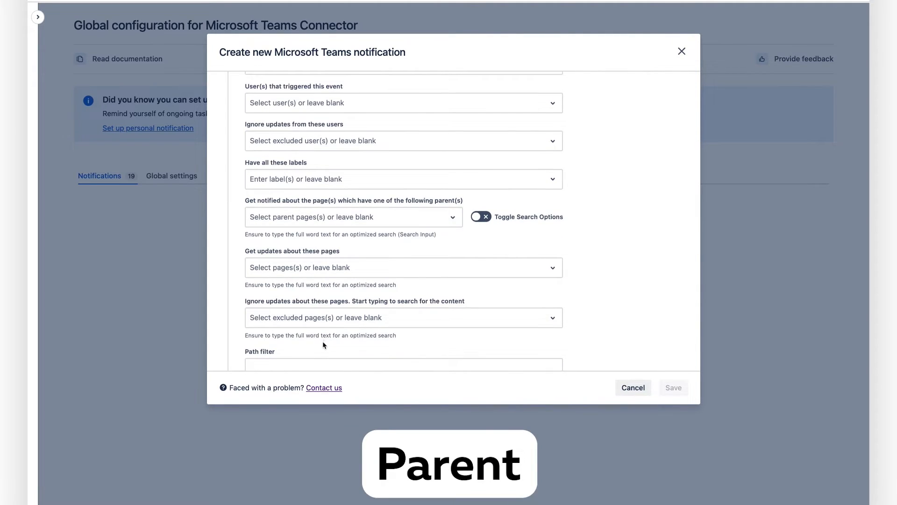
pyautogui.scroll(-3, 304, 216)
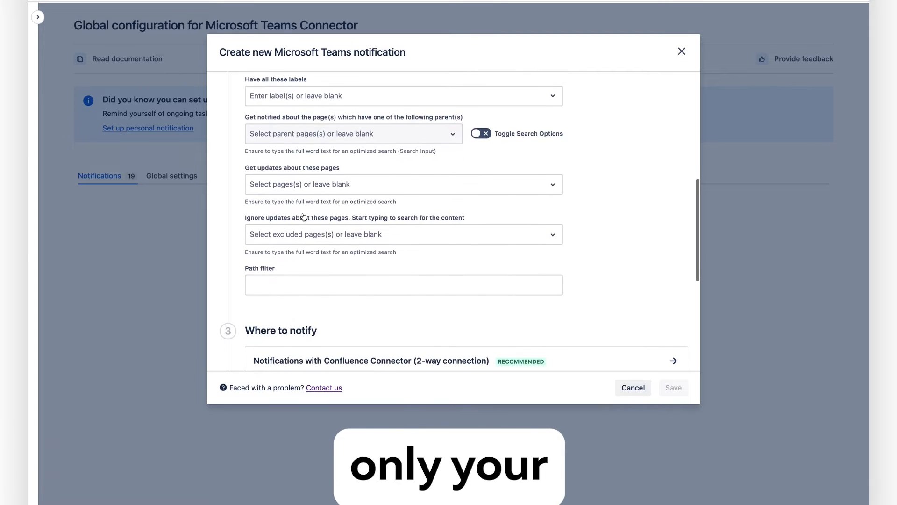
pyautogui.scroll(5, 303, 162)
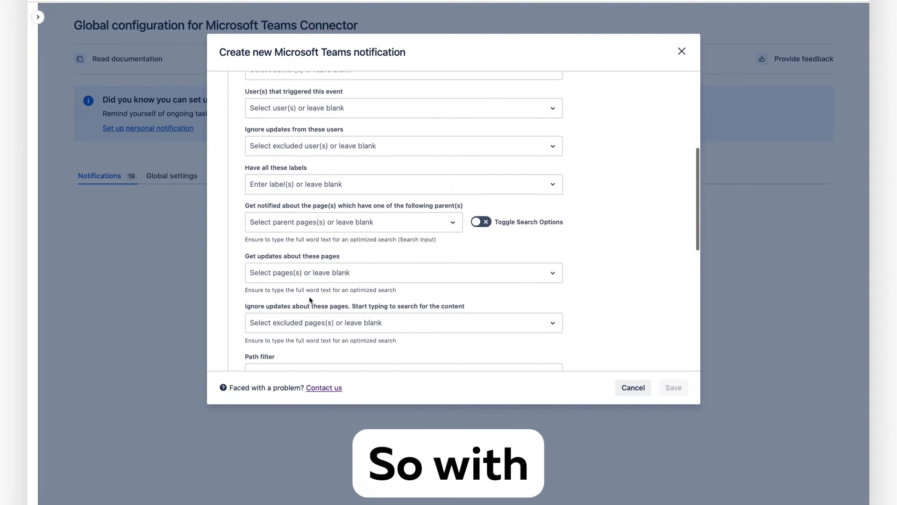
pyautogui.scroll(2, 375, 143)
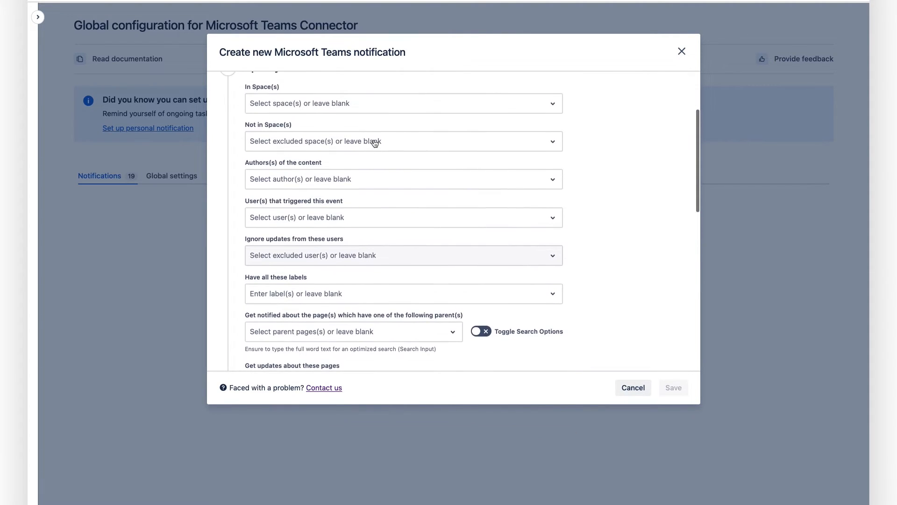
pyautogui.scroll(-10, 374, 192)
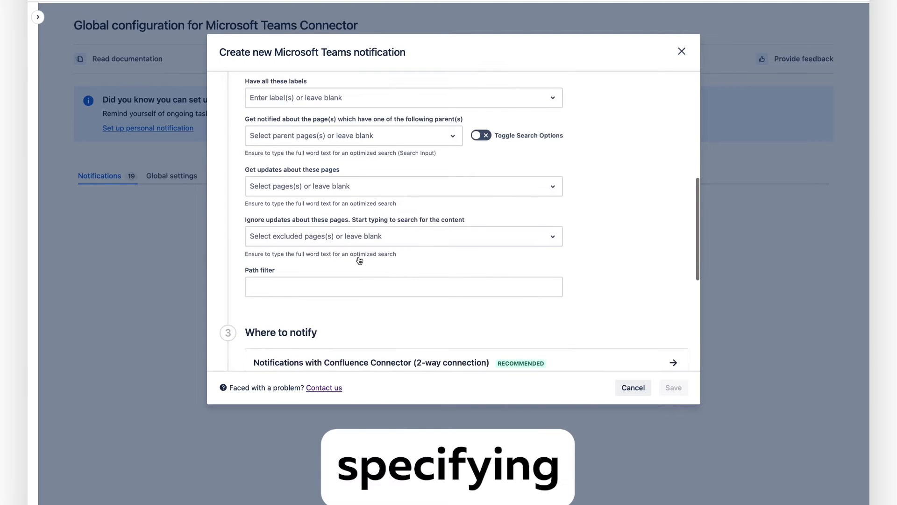
pyautogui.scroll(-5, 340, 225)
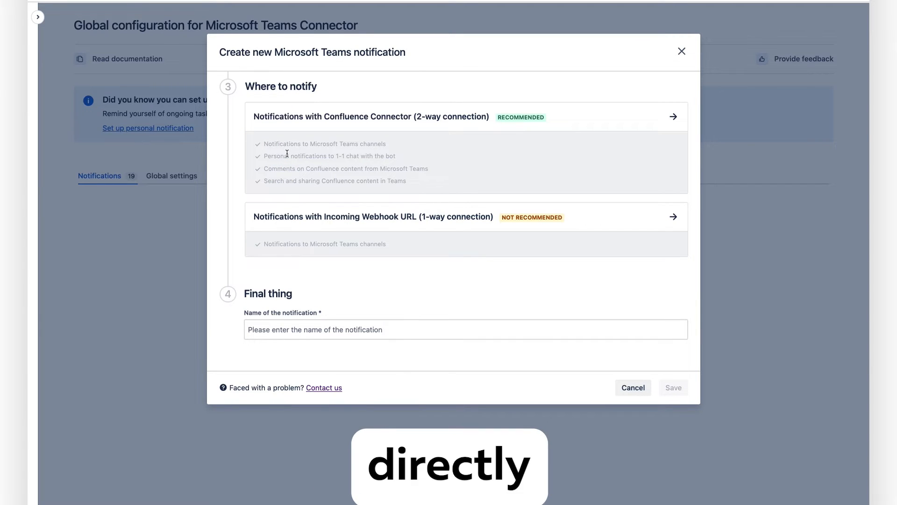
# - Choose notifications with Incoming Webhook URL (1-way connection) as the delivery method and paste the copied webhook URL
pyautogui.moveTo(285, 140); pyautogui.dragTo(290, 192)
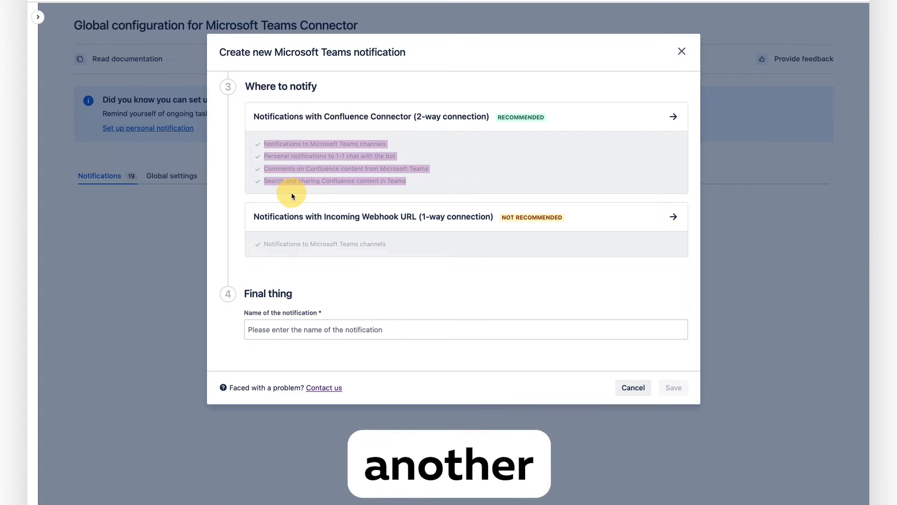
pyautogui.click(342, 250)
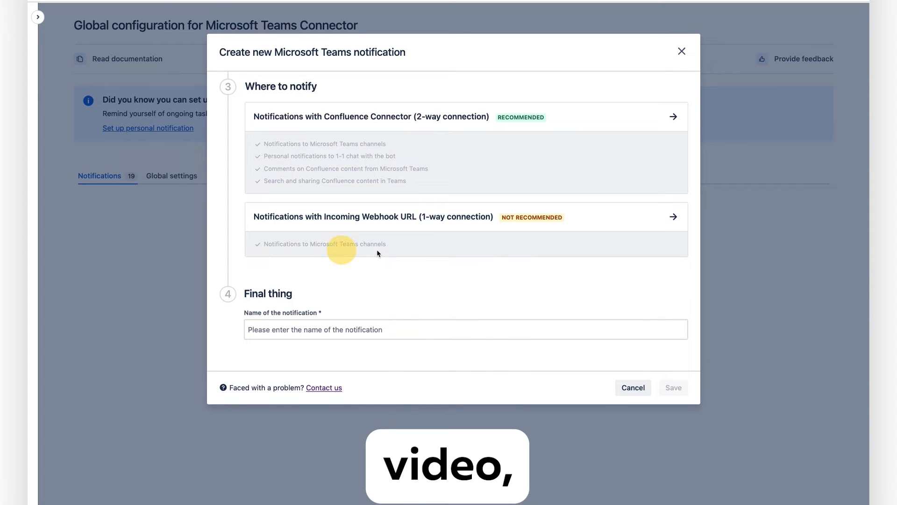
pyautogui.click(585, 216)
pyautogui.click(322, 203)
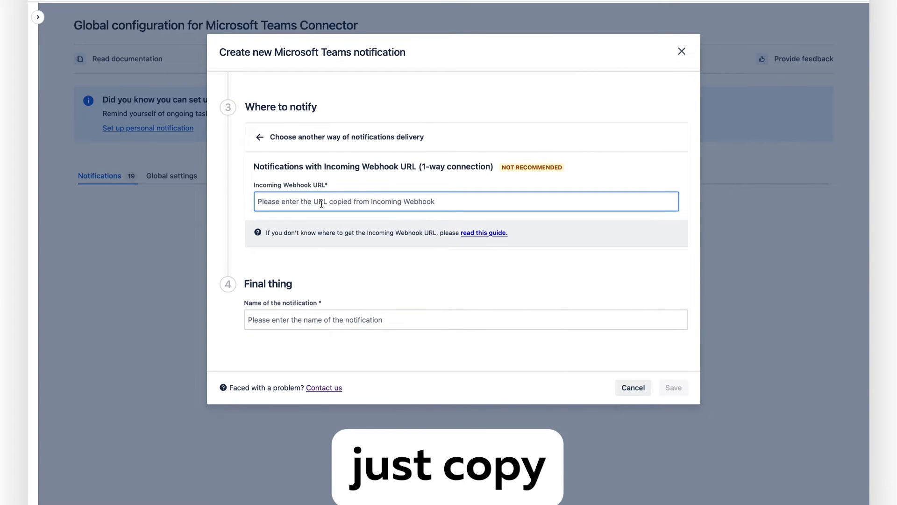
pyautogui.hotkey('ctrl', 'v')
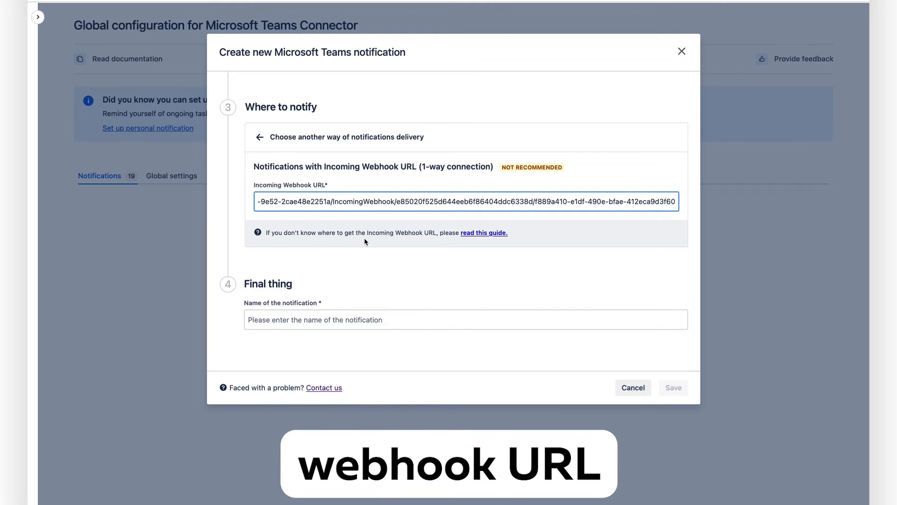
pyautogui.scroll(1, 313, 219)
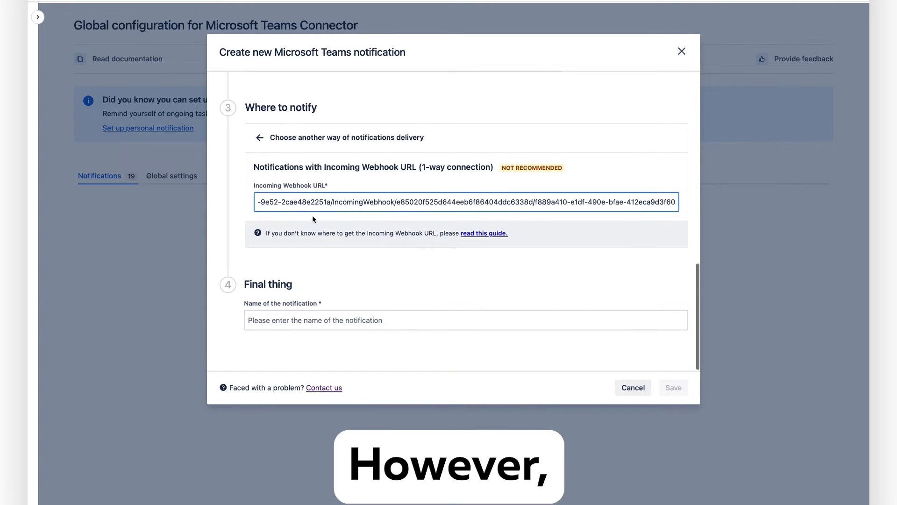
# - Name the notification "Demo name" and save it
pyautogui.click(325, 274)
pyautogui.click(300, 322)
pyautogui.write('Demo name')
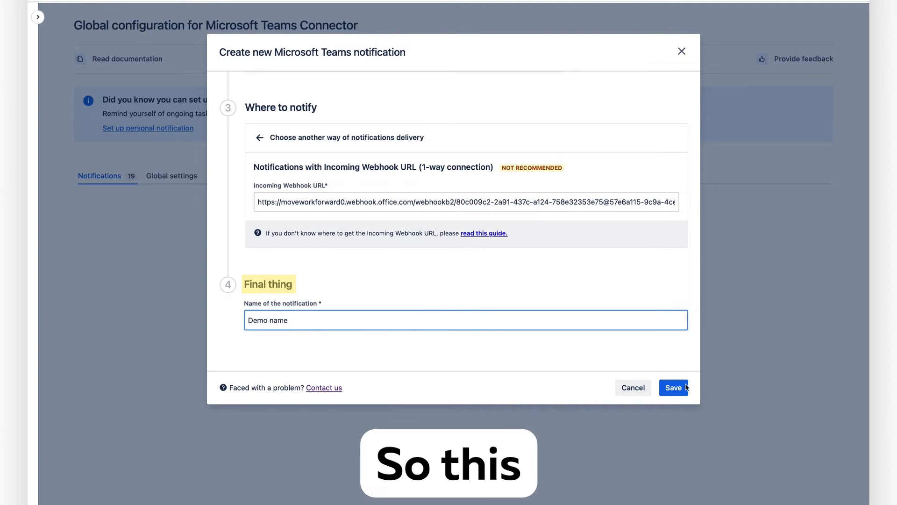
pyautogui.click(673, 388)
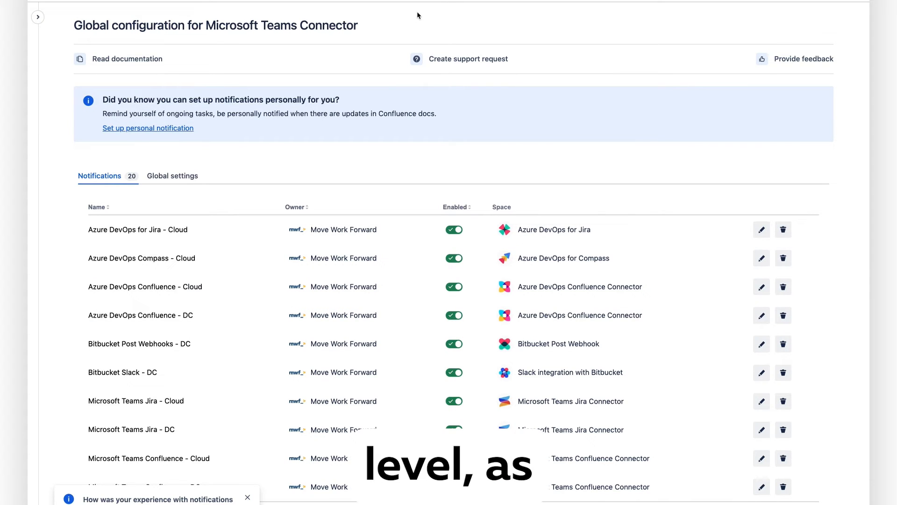
# - Open the account's personal Microsoft Teams settings and the Microsoft Teams integration of the Microsoft Teams Jira Connector space
pyautogui.moveTo(38, 156)
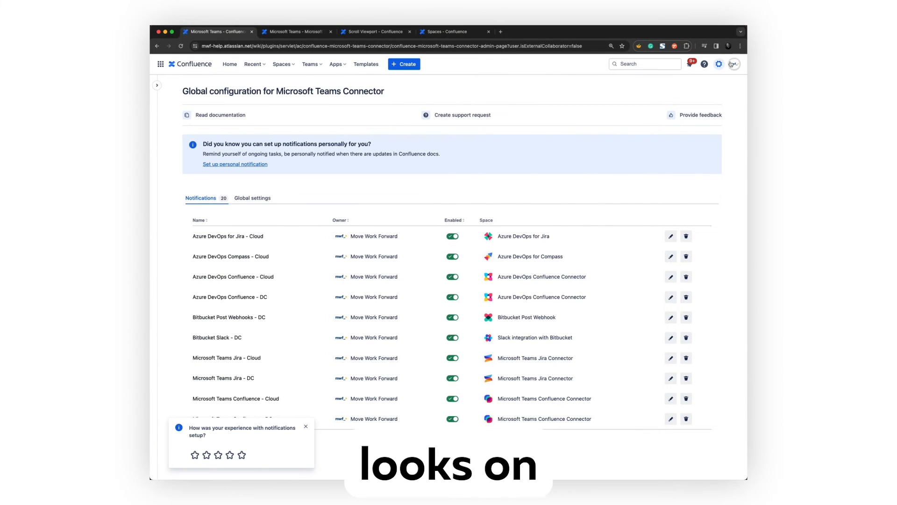
pyautogui.click(733, 64)
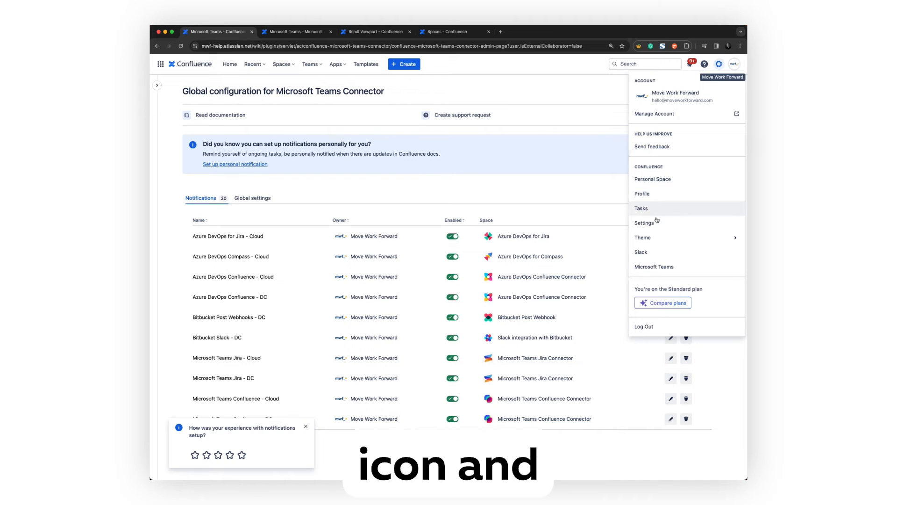
pyautogui.click(654, 266)
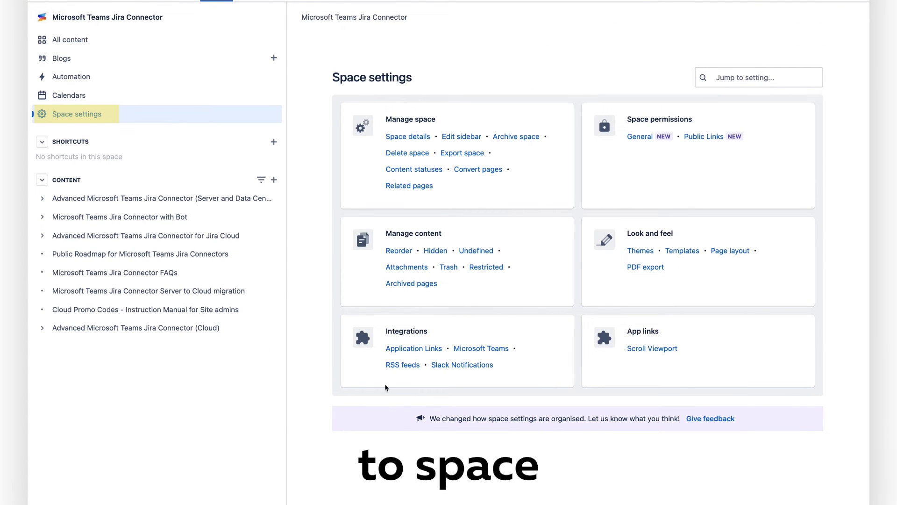
pyautogui.click(474, 351)
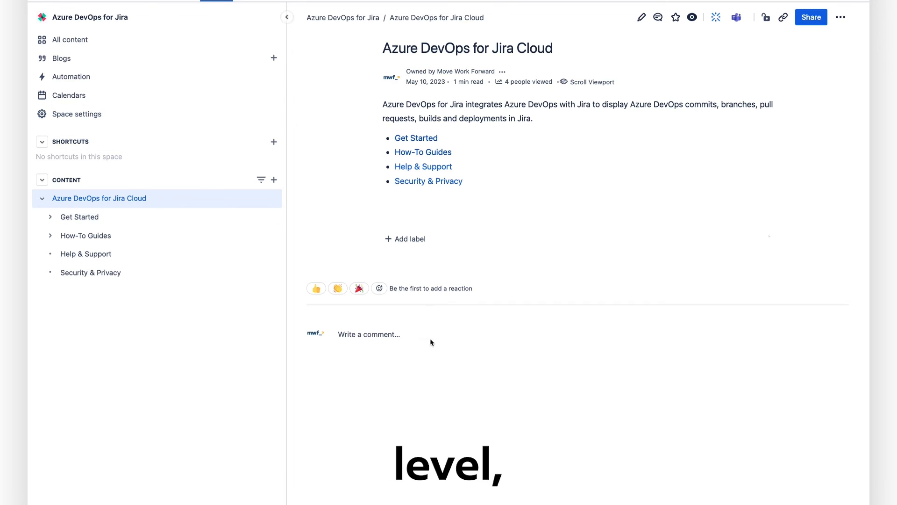
# - Open the Microsoft Teams notifications of the Azure DevOps for Jira Cloud page and start creating a new one
pyautogui.click(739, 24)
pyautogui.click(737, 19)
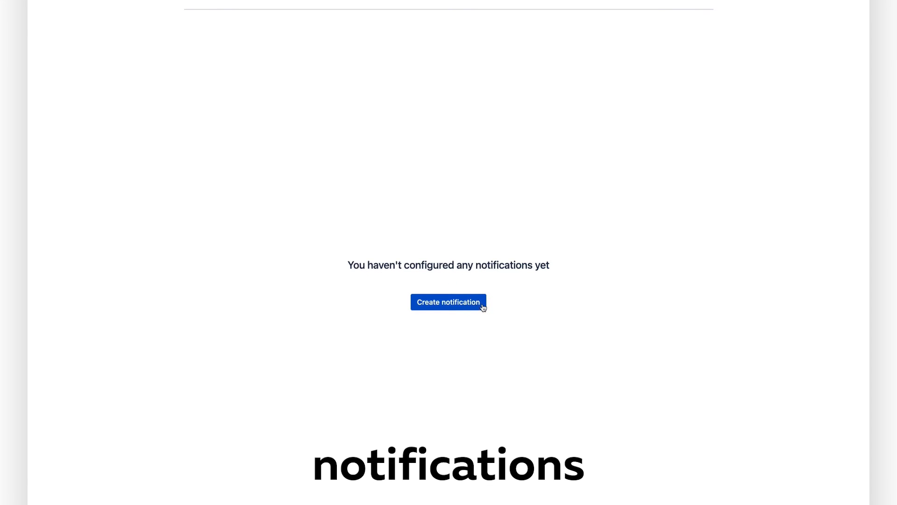
pyautogui.click(469, 308)
# - Review the events, user filters and delivery options offered for the page-level notification
pyautogui.click(459, 107)
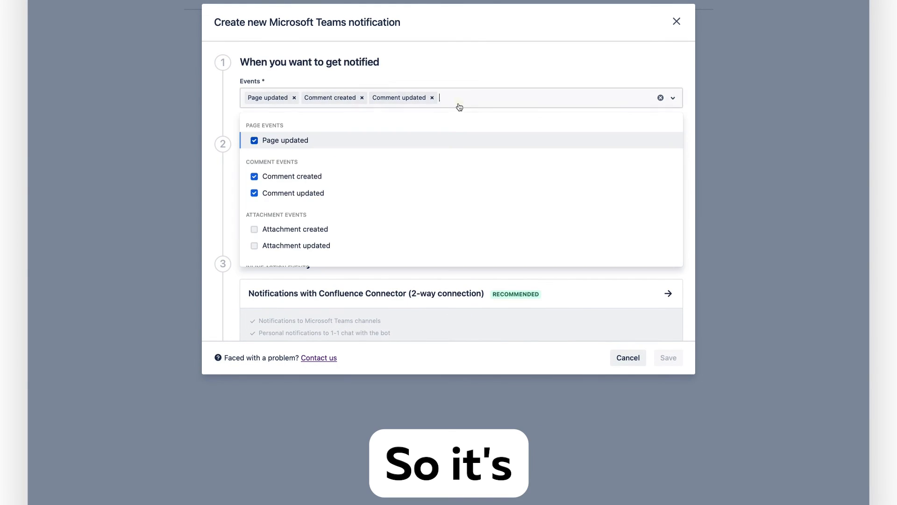
pyautogui.scroll(-2, 422, 172)
pyautogui.scroll(2, 406, 170)
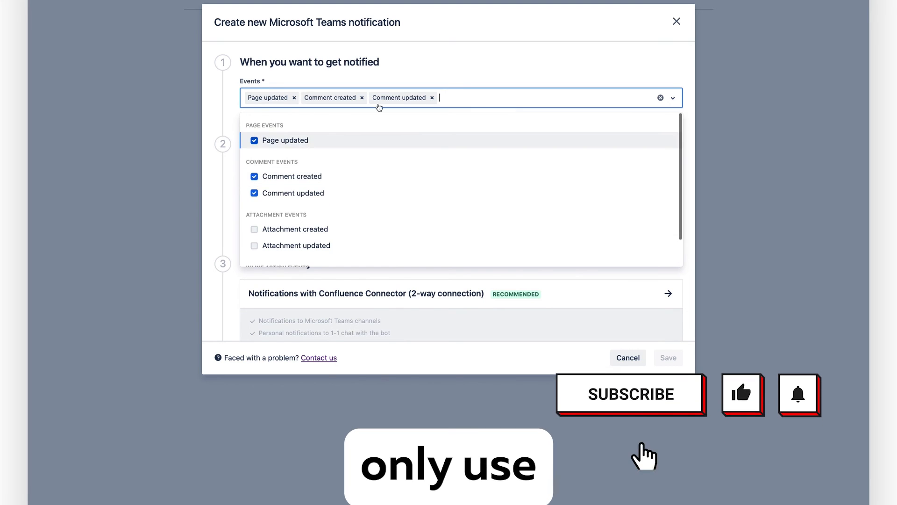
pyautogui.click(431, 60)
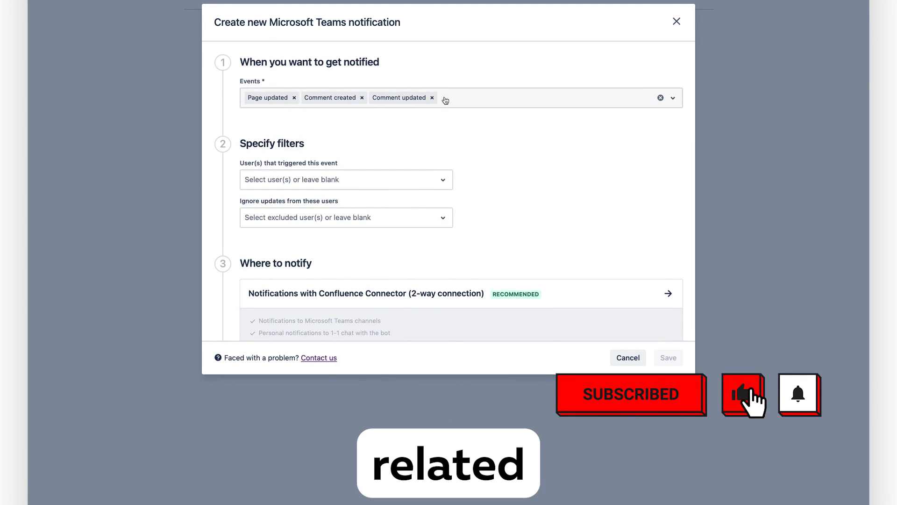
pyautogui.scroll(-5, 408, 201)
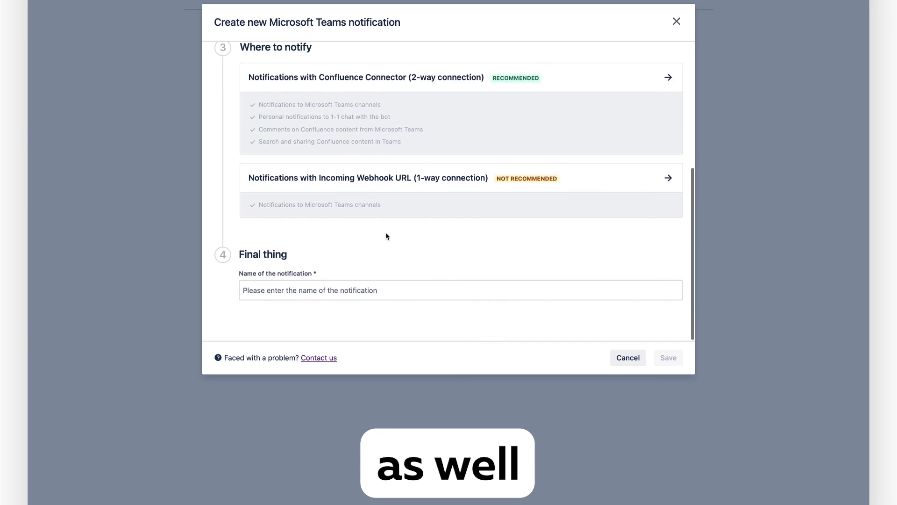